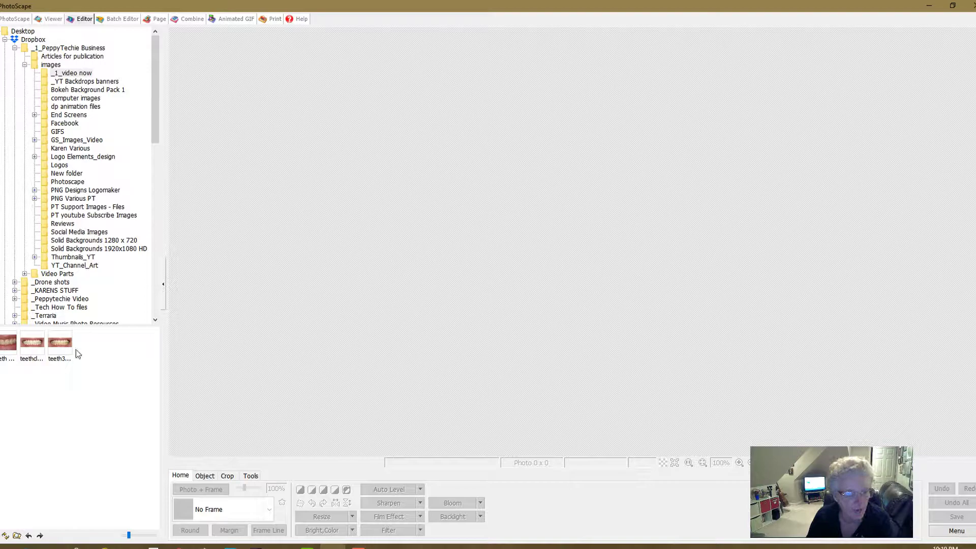
Open teeth3.jpg and set up a small white Paint Brush.
{"action": "left_click", "coordinate": [32, 343]}
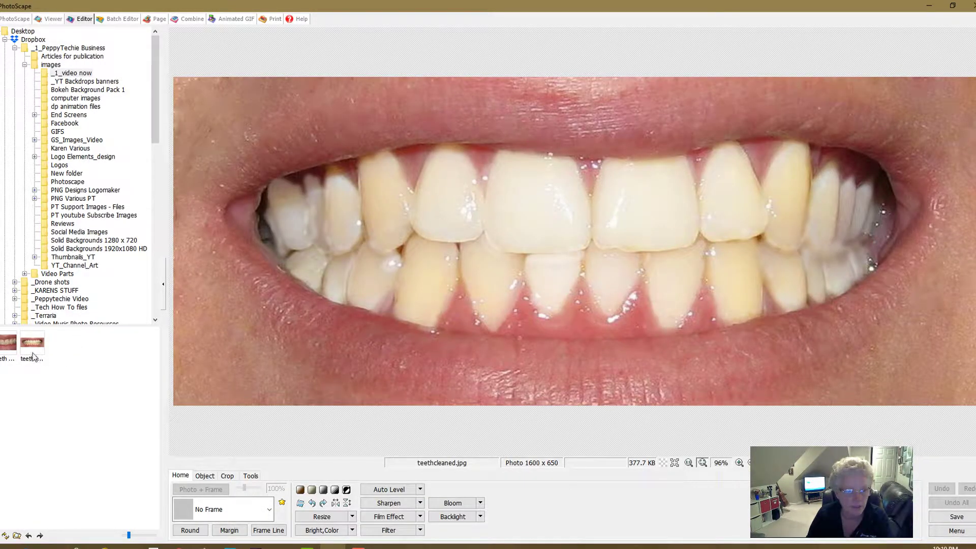
{"action": "left_click", "coordinate": [32, 343]}
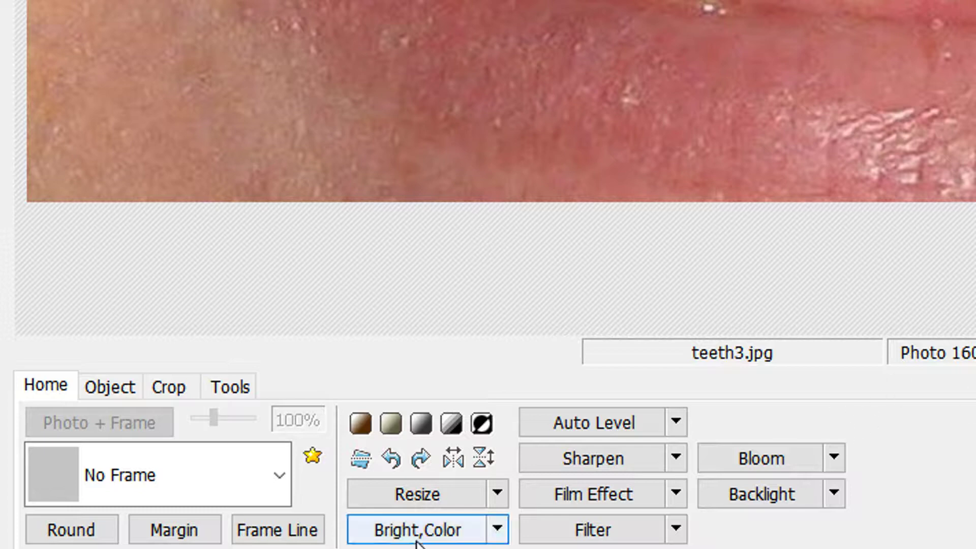
{"action": "left_click", "coordinate": [230, 391]}
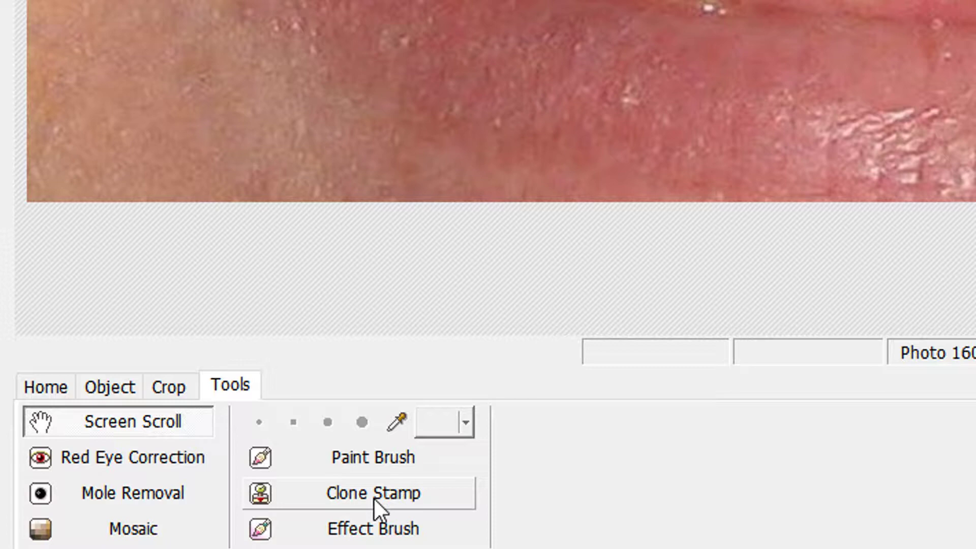
{"action": "left_click", "coordinate": [376, 461]}
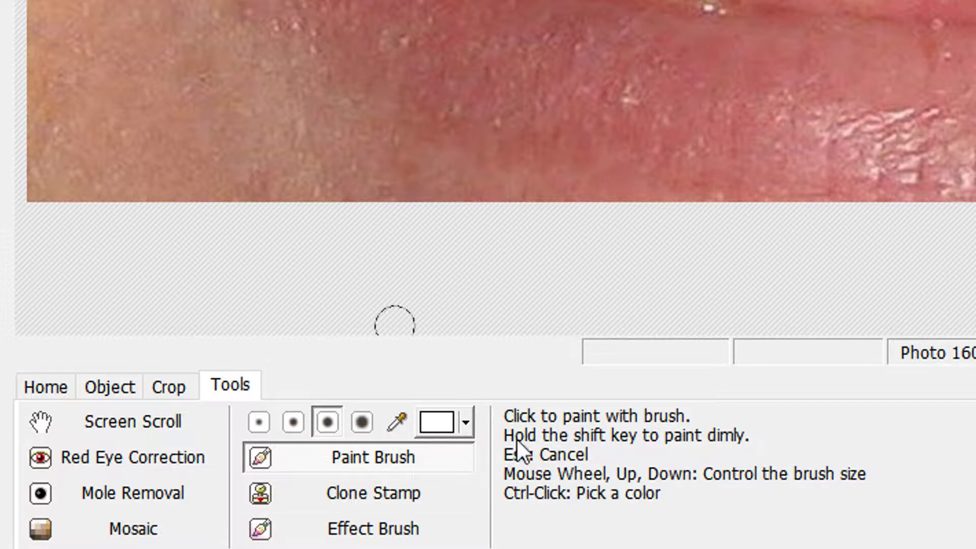
{"action": "left_click", "coordinate": [464, 427]}
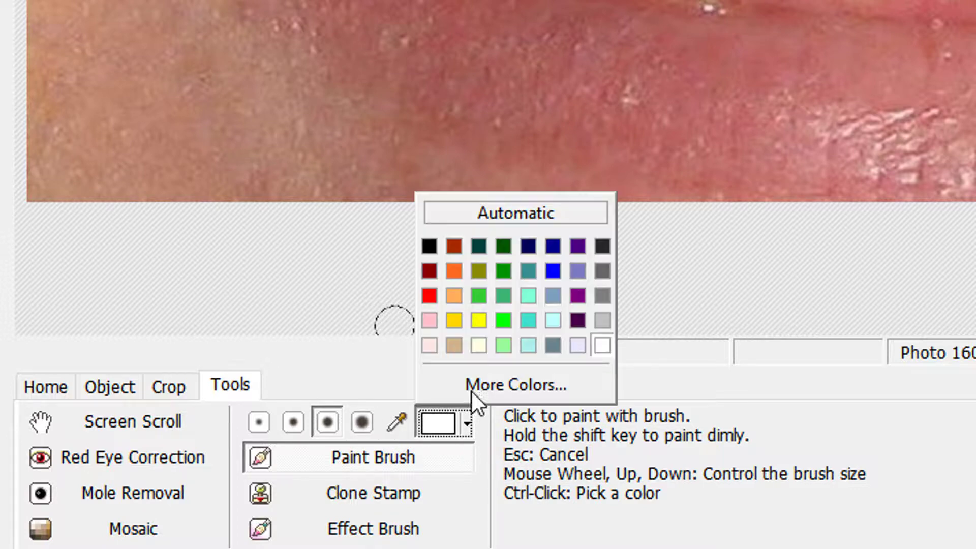
{"action": "left_click", "coordinate": [599, 349]}
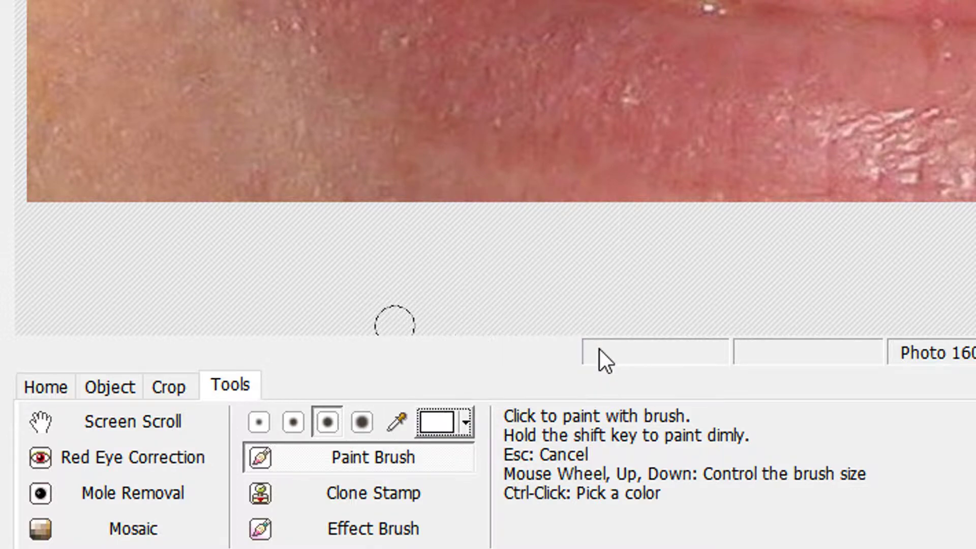
{"action": "left_click", "coordinate": [293, 422]}
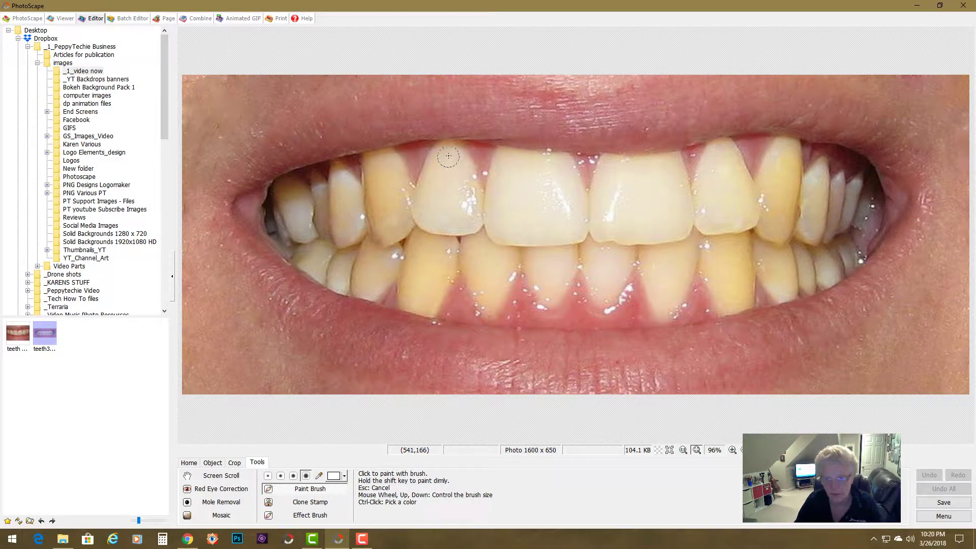
Dimly whiten the upper-left front incisor, undoing and repainting the first stroke.
{"action": "mouse_move", "coordinate": [502, 153]}
{"action": "left_mouse_down"}
{"action": "mouse_move", "coordinate": [487, 215]}
{"action": "mouse_move", "coordinate": [496, 219]}
{"action": "left_mouse_up"}
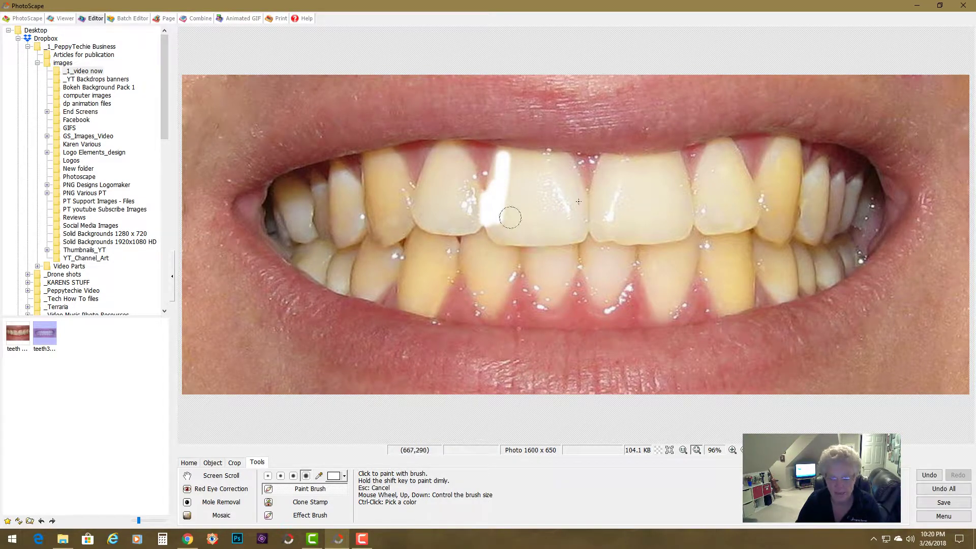
{"action": "left_click", "coordinate": [926, 477]}
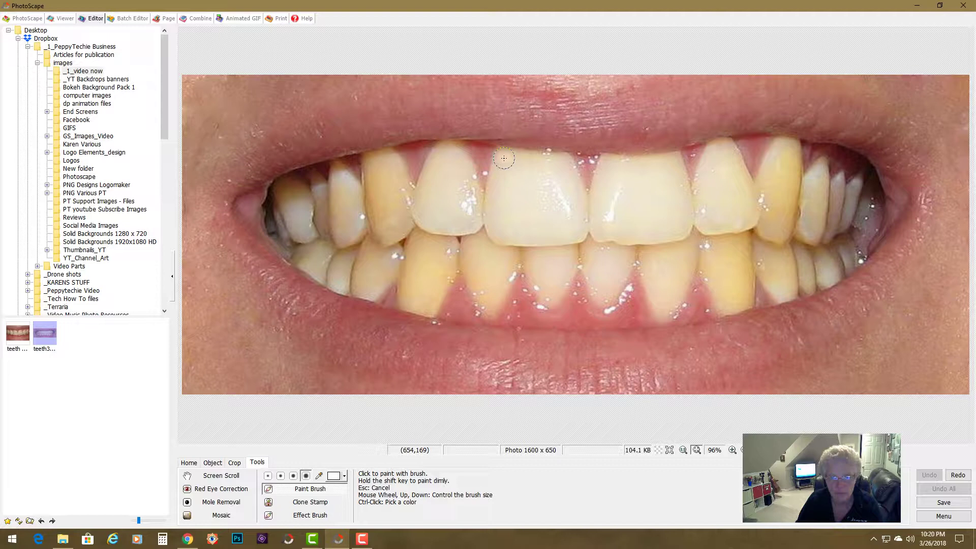
{"action": "mouse_move", "coordinate": [499, 168]}
{"action": "left_mouse_down"}
{"action": "mouse_move", "coordinate": [498, 237]}
{"action": "mouse_move", "coordinate": [558, 239]}
{"action": "mouse_move", "coordinate": [582, 224]}
{"action": "mouse_move", "coordinate": [570, 159]}
{"action": "mouse_move", "coordinate": [509, 159]}
{"action": "mouse_move", "coordinate": [552, 175]}
{"action": "mouse_move", "coordinate": [506, 179]}
{"action": "mouse_move", "coordinate": [558, 186]}
{"action": "mouse_move", "coordinate": [558, 170]}
{"action": "mouse_move", "coordinate": [564, 195]}
{"action": "mouse_move", "coordinate": [507, 192]}
{"action": "mouse_move", "coordinate": [503, 200]}
{"action": "mouse_move", "coordinate": [567, 204]}
{"action": "mouse_move", "coordinate": [570, 211]}
{"action": "mouse_move", "coordinate": [503, 216]}
{"action": "mouse_move", "coordinate": [577, 223]}
{"action": "left_mouse_up"}
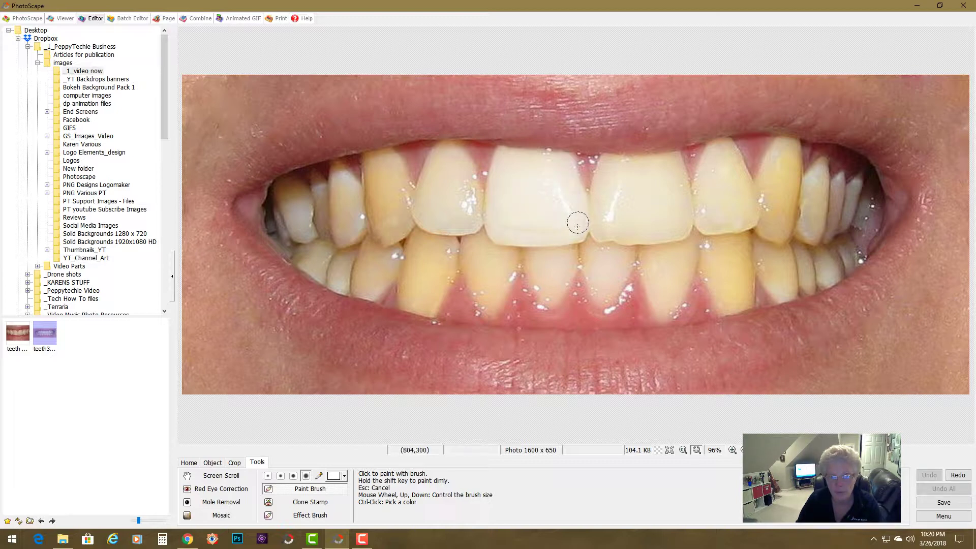
{"action": "left_click_drag", "start_coordinate": [509, 229], "coordinate": [507, 222]}
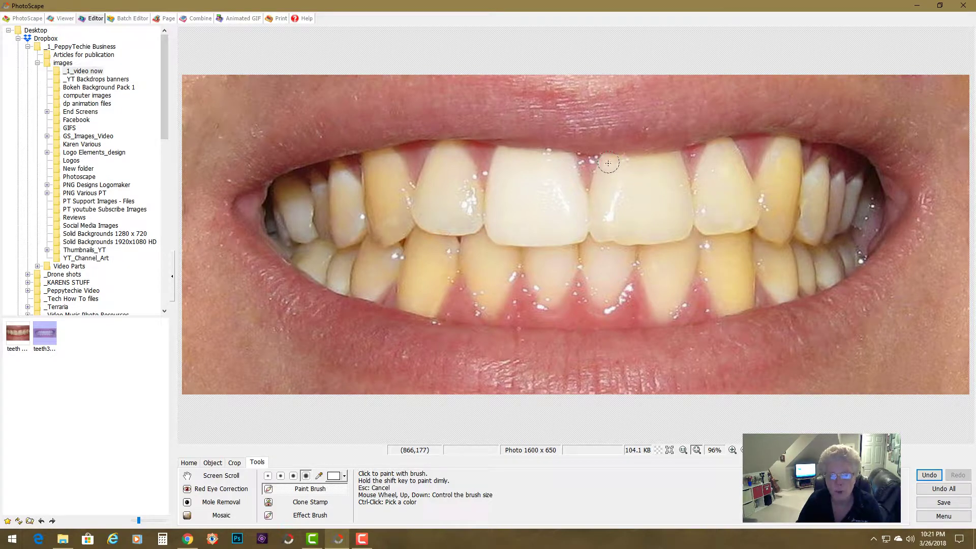
Whiten the upper side teeth, lower front teeth and upper-left canine, undoing bad strokes.
{"action": "mouse_move", "coordinate": [608, 163]}
{"action": "left_mouse_down"}
{"action": "mouse_move", "coordinate": [598, 229]}
{"action": "mouse_move", "coordinate": [664, 238]}
{"action": "mouse_move", "coordinate": [686, 229]}
{"action": "mouse_move", "coordinate": [679, 162]}
{"action": "mouse_move", "coordinate": [615, 167]}
{"action": "mouse_move", "coordinate": [668, 176]}
{"action": "mouse_move", "coordinate": [621, 194]}
{"action": "mouse_move", "coordinate": [675, 200]}
{"action": "mouse_move", "coordinate": [622, 203]}
{"action": "mouse_move", "coordinate": [624, 219]}
{"action": "mouse_move", "coordinate": [678, 216]}
{"action": "mouse_move", "coordinate": [666, 226]}
{"action": "mouse_move", "coordinate": [612, 223]}
{"action": "mouse_move", "coordinate": [605, 212]}
{"action": "mouse_move", "coordinate": [658, 210]}
{"action": "mouse_move", "coordinate": [661, 224]}
{"action": "mouse_move", "coordinate": [633, 236]}
{"action": "left_mouse_up"}
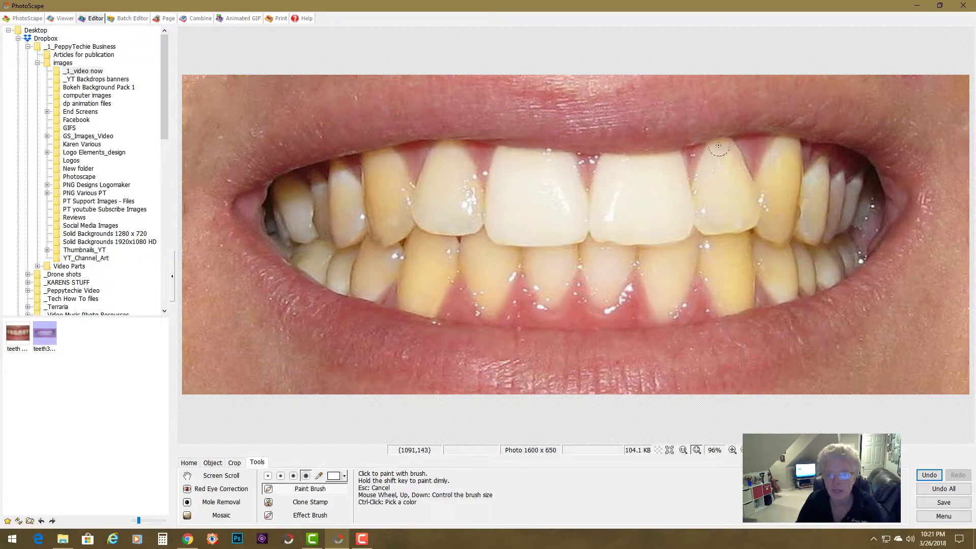
{"action": "mouse_move", "coordinate": [718, 148]}
{"action": "left_mouse_down"}
{"action": "mouse_move", "coordinate": [702, 207]}
{"action": "mouse_move", "coordinate": [710, 227]}
{"action": "mouse_move", "coordinate": [747, 219]}
{"action": "mouse_move", "coordinate": [726, 145]}
{"action": "mouse_move", "coordinate": [741, 220]}
{"action": "mouse_move", "coordinate": [788, 211]}
{"action": "mouse_move", "coordinate": [788, 148]}
{"action": "mouse_move", "coordinate": [799, 208]}
{"action": "mouse_move", "coordinate": [819, 189]}
{"action": "mouse_move", "coordinate": [813, 234]}
{"action": "mouse_move", "coordinate": [799, 206]}
{"action": "mouse_move", "coordinate": [827, 234]}
{"action": "mouse_move", "coordinate": [847, 208]}
{"action": "mouse_move", "coordinate": [836, 260]}
{"action": "mouse_move", "coordinate": [825, 248]}
{"action": "mouse_move", "coordinate": [852, 271]}
{"action": "mouse_move", "coordinate": [825, 245]}
{"action": "mouse_move", "coordinate": [815, 255]}
{"action": "mouse_move", "coordinate": [823, 288]}
{"action": "mouse_move", "coordinate": [801, 290]}
{"action": "mouse_move", "coordinate": [792, 241]}
{"action": "mouse_move", "coordinate": [805, 254]}
{"action": "mouse_move", "coordinate": [799, 260]}
{"action": "mouse_move", "coordinate": [755, 234]}
{"action": "mouse_move", "coordinate": [785, 239]}
{"action": "left_mouse_up"}
{"action": "key", "text": "ctrl+z"}
{"action": "mouse_move", "coordinate": [708, 246]}
{"action": "left_mouse_down"}
{"action": "mouse_move", "coordinate": [703, 260]}
{"action": "mouse_move", "coordinate": [672, 266]}
{"action": "mouse_move", "coordinate": [545, 256]}
{"action": "mouse_move", "coordinate": [458, 204]}
{"action": "mouse_move", "coordinate": [442, 163]}
{"action": "mouse_move", "coordinate": [402, 199]}
{"action": "mouse_move", "coordinate": [345, 174]}
{"action": "mouse_move", "coordinate": [356, 236]}
{"action": "mouse_move", "coordinate": [488, 264]}
{"action": "mouse_move", "coordinate": [427, 264]}
{"action": "mouse_move", "coordinate": [372, 221]}
{"action": "mouse_move", "coordinate": [399, 198]}
{"action": "left_mouse_up"}
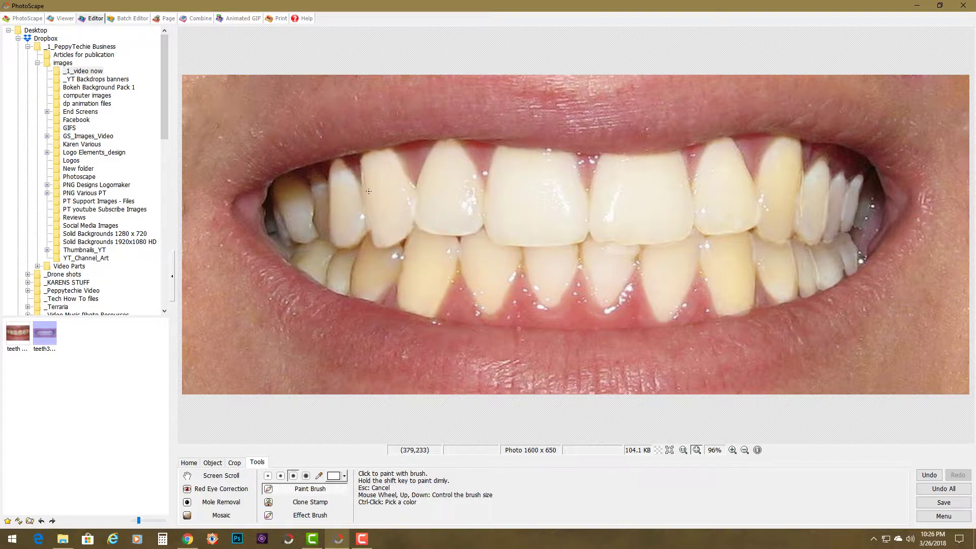
{"action": "left_click", "coordinate": [929, 475]}
{"action": "mouse_move", "coordinate": [386, 163]}
{"action": "left_mouse_down"}
{"action": "mouse_move", "coordinate": [400, 232]}
{"action": "mouse_move", "coordinate": [377, 254]}
{"action": "mouse_move", "coordinate": [401, 263]}
{"action": "mouse_move", "coordinate": [337, 283]}
{"action": "mouse_move", "coordinate": [307, 263]}
{"action": "mouse_move", "coordinate": [316, 274]}
{"action": "mouse_move", "coordinate": [321, 235]}
{"action": "mouse_move", "coordinate": [289, 235]}
{"action": "left_mouse_up"}
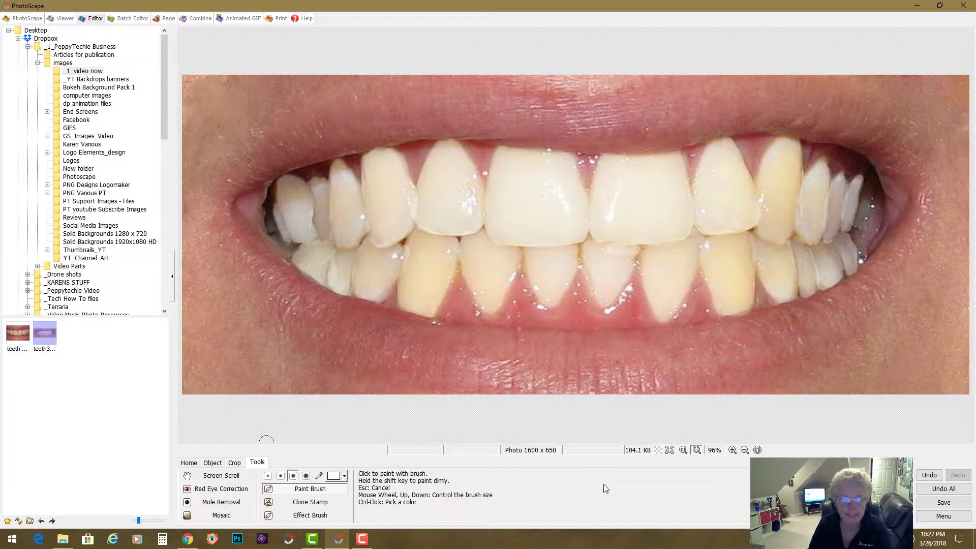
Save the photo as a new JPG named teeth3cleaned.
{"action": "left_click", "coordinate": [961, 505]}
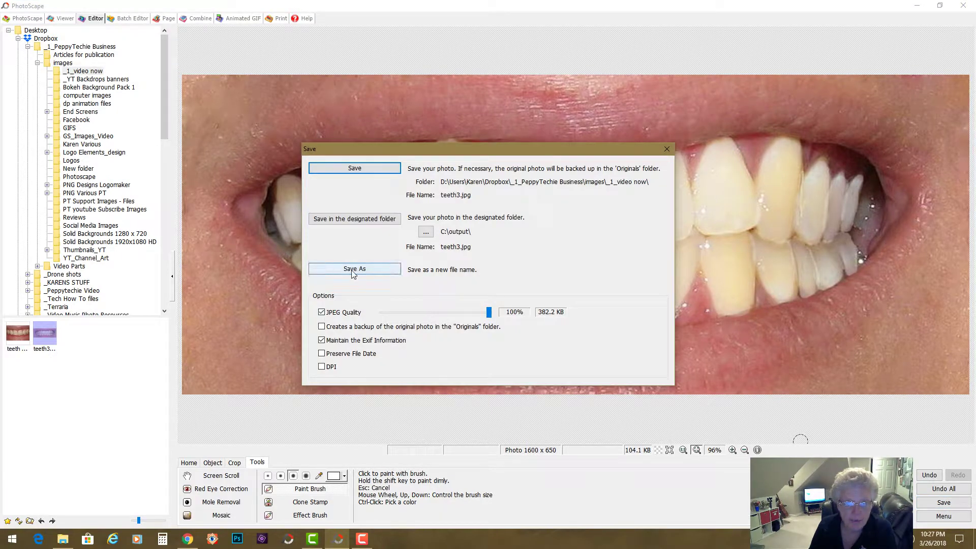
{"action": "left_click", "coordinate": [353, 272]}
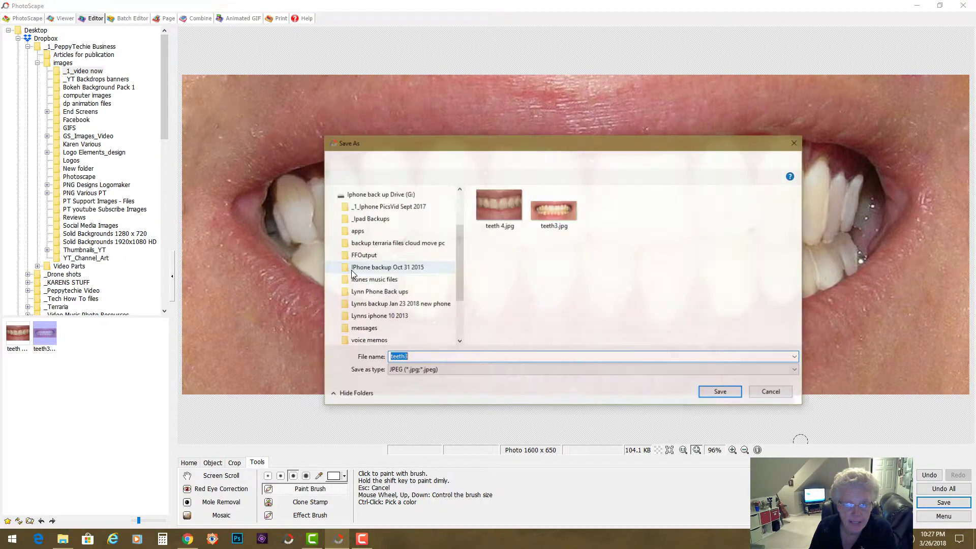
{"action": "left_click", "coordinate": [409, 356]}
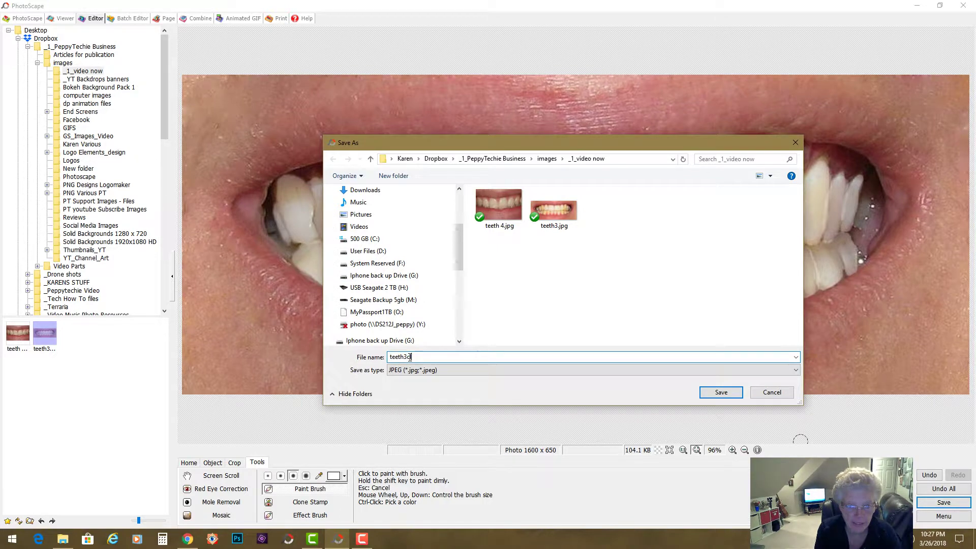
{"action": "type", "text": "cleaned"}
{"action": "key", "text": "Return"}
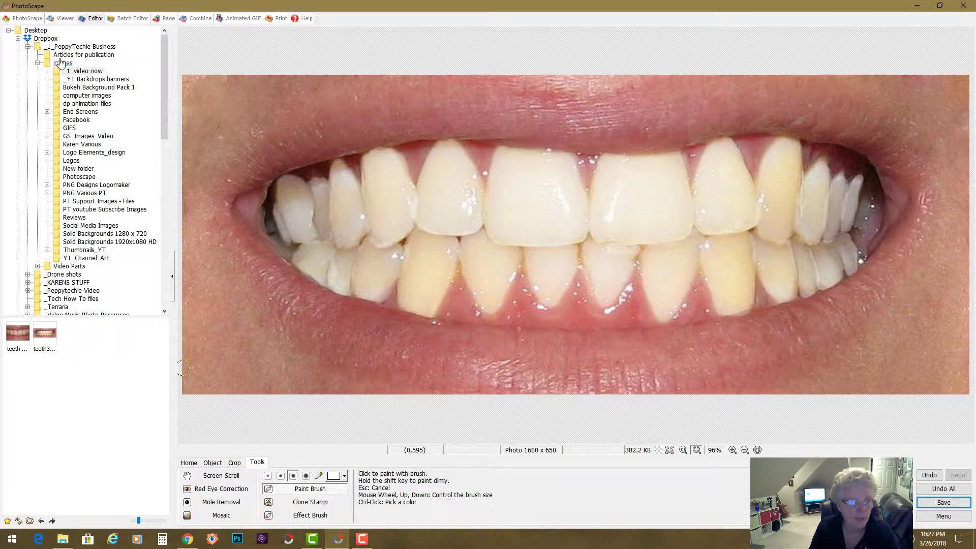
{"action": "left_click", "coordinate": [84, 71]}
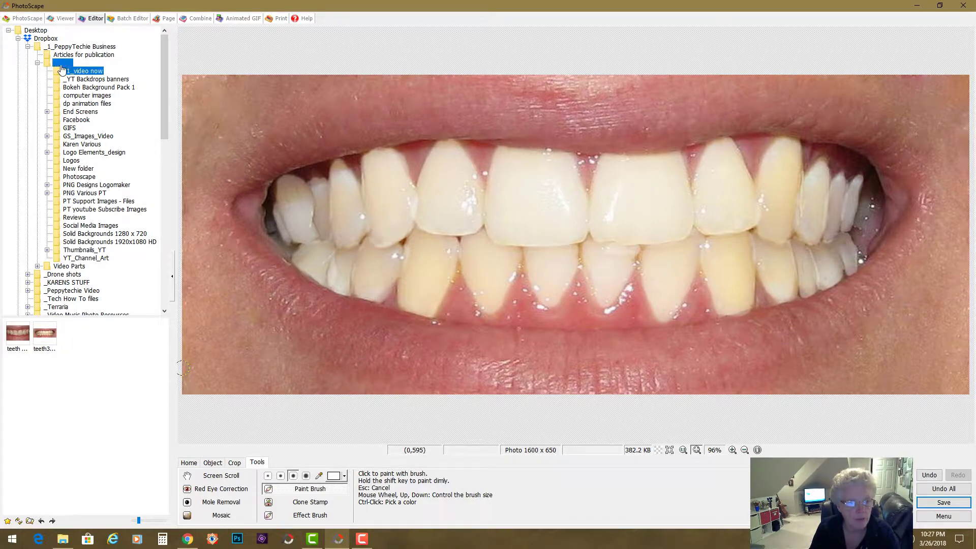
{"action": "left_click", "coordinate": [62, 64]}
{"action": "left_click", "coordinate": [72, 73]}
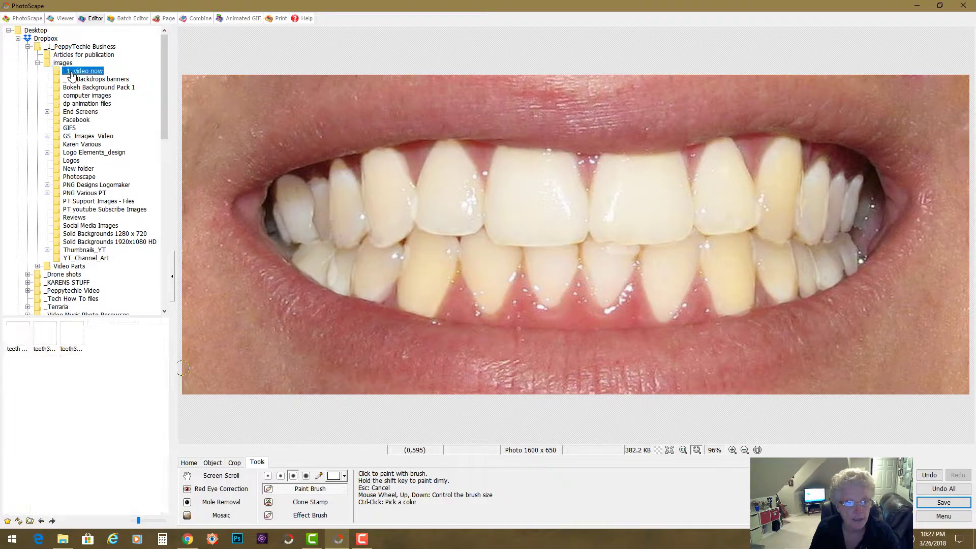
{"action": "left_click", "coordinate": [73, 339]}
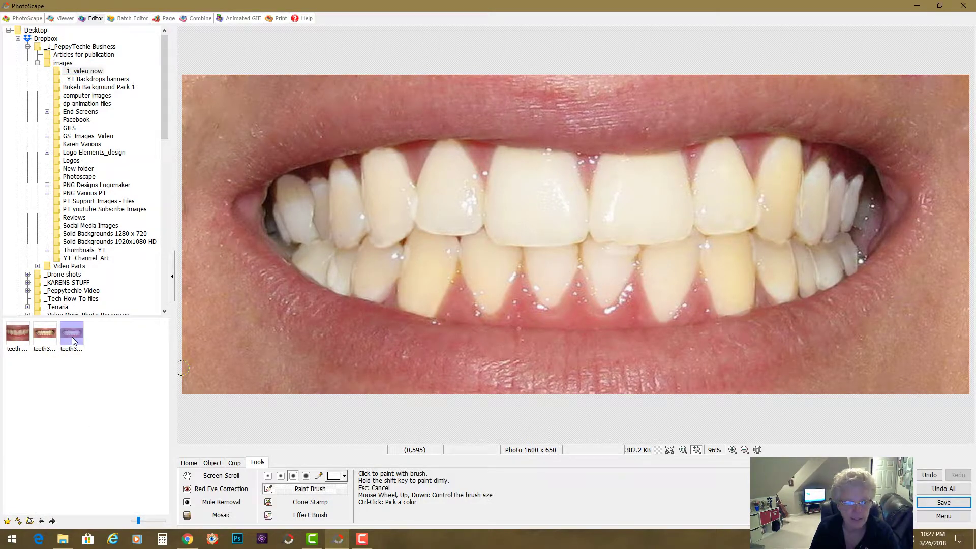
{"action": "left_click", "coordinate": [43, 345]}
{"action": "left_click", "coordinate": [81, 341]}
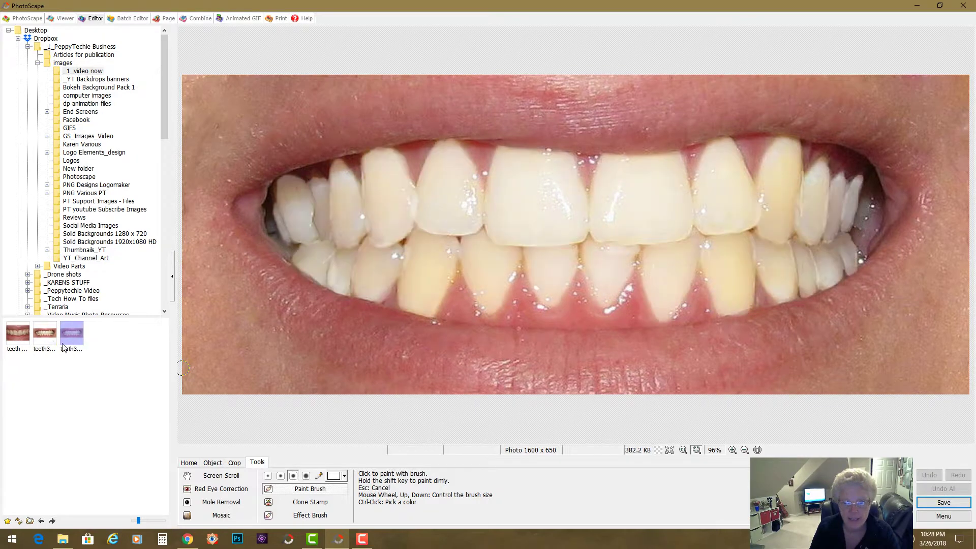
{"action": "left_click", "coordinate": [54, 343]}
{"action": "left_click", "coordinate": [77, 345]}
{"action": "left_click", "coordinate": [42, 344]}
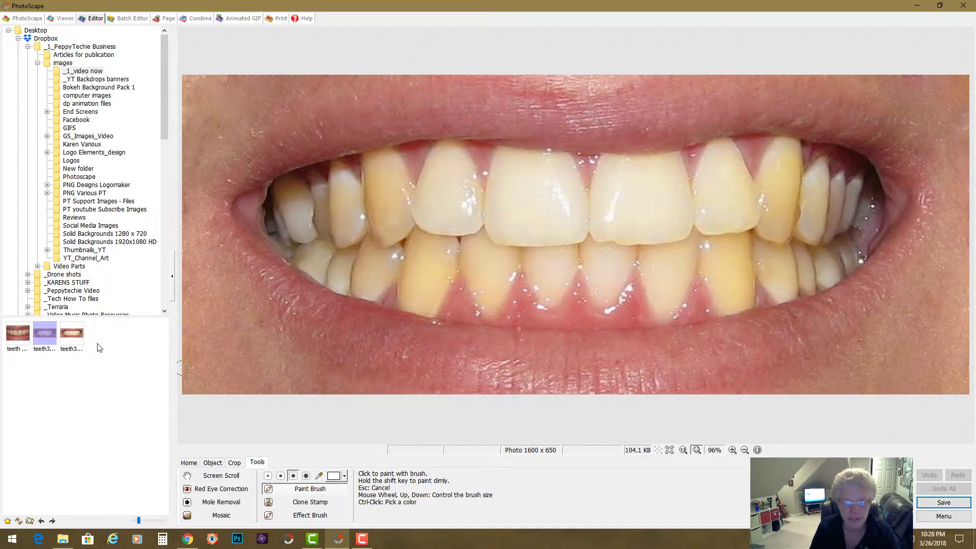
{"action": "left_click", "coordinate": [98, 347]}
{"action": "left_click", "coordinate": [75, 343]}
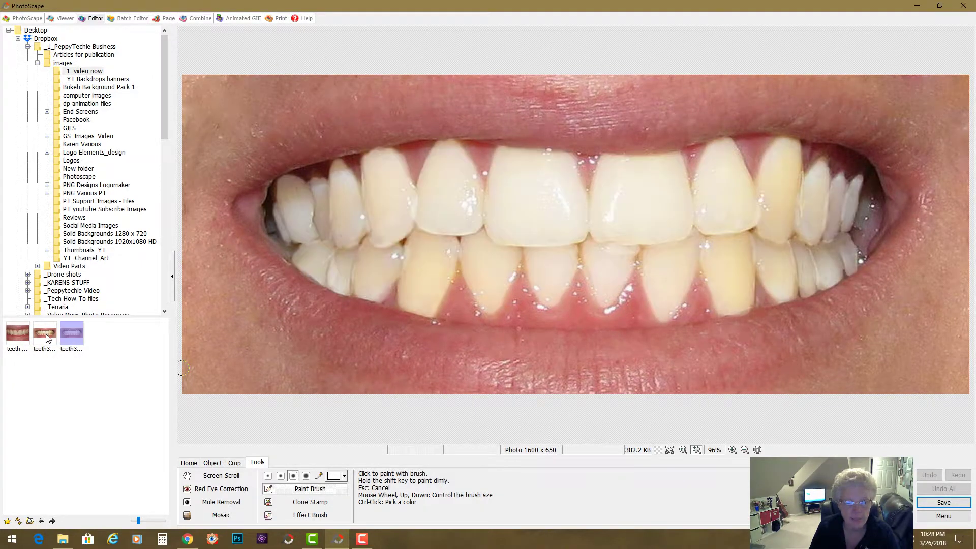
{"action": "left_click", "coordinate": [47, 338]}
{"action": "left_click", "coordinate": [75, 339]}
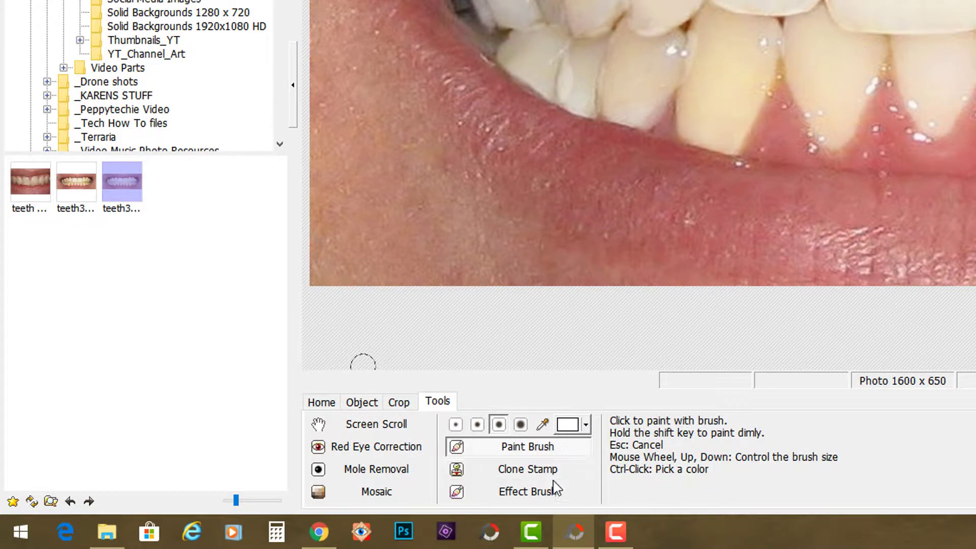
Switch the brush to the Blur effect at a smaller size.
{"action": "left_click", "coordinate": [535, 493]}
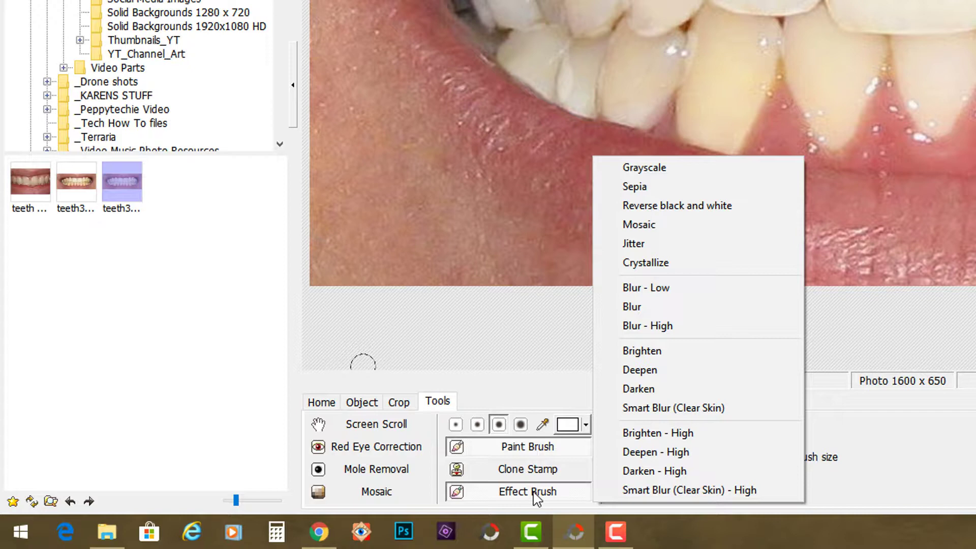
{"action": "left_click", "coordinate": [665, 311]}
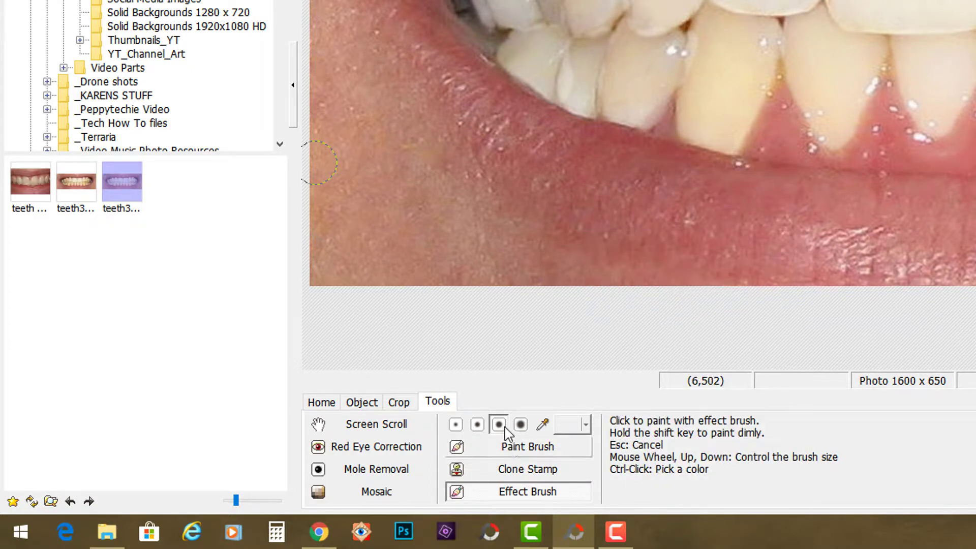
{"action": "left_click", "coordinate": [478, 424]}
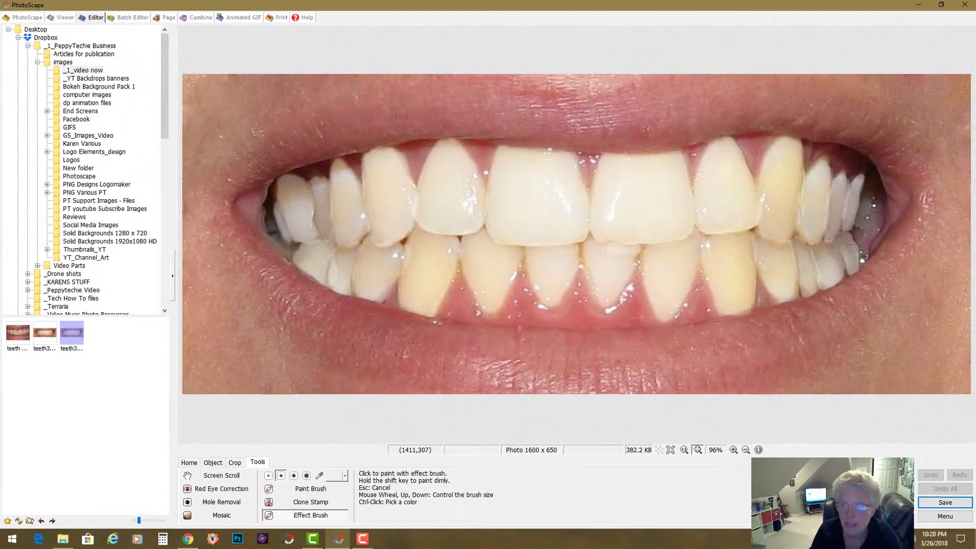